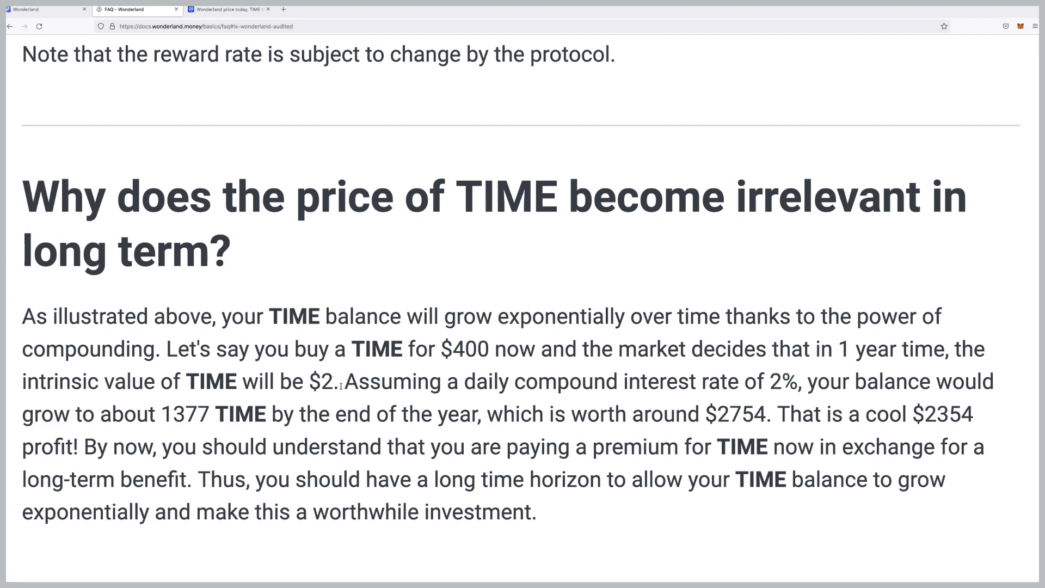
# - Read the Wonderland FAQ sections on TIME's long-term price, intrinsic value, high staking APY, audit status and minting versus bonding
pyautogui.scroll(-7, 581, 434)
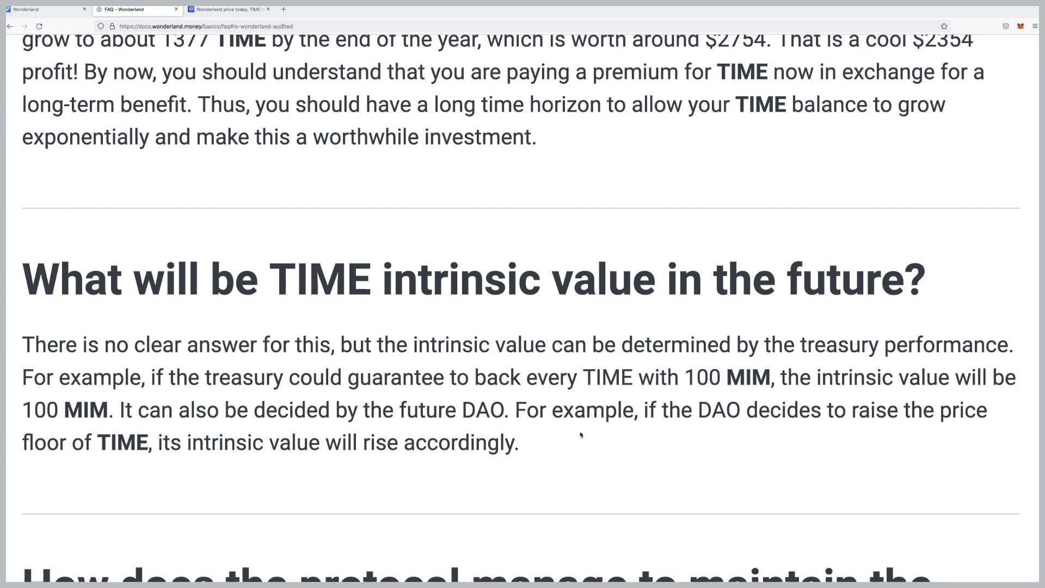
pyautogui.scroll(-6, 580, 434)
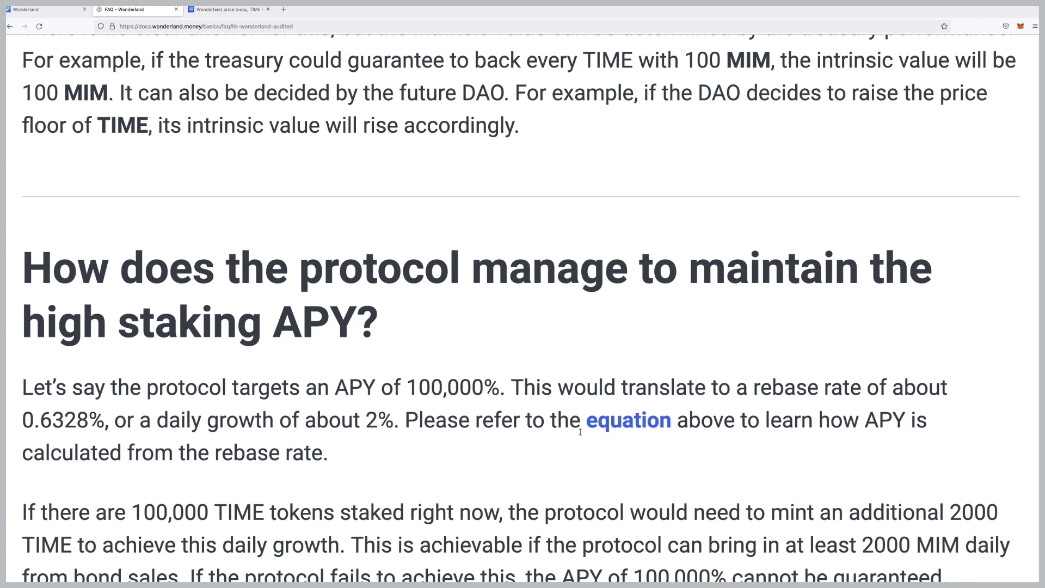
pyautogui.scroll(3, 581, 433)
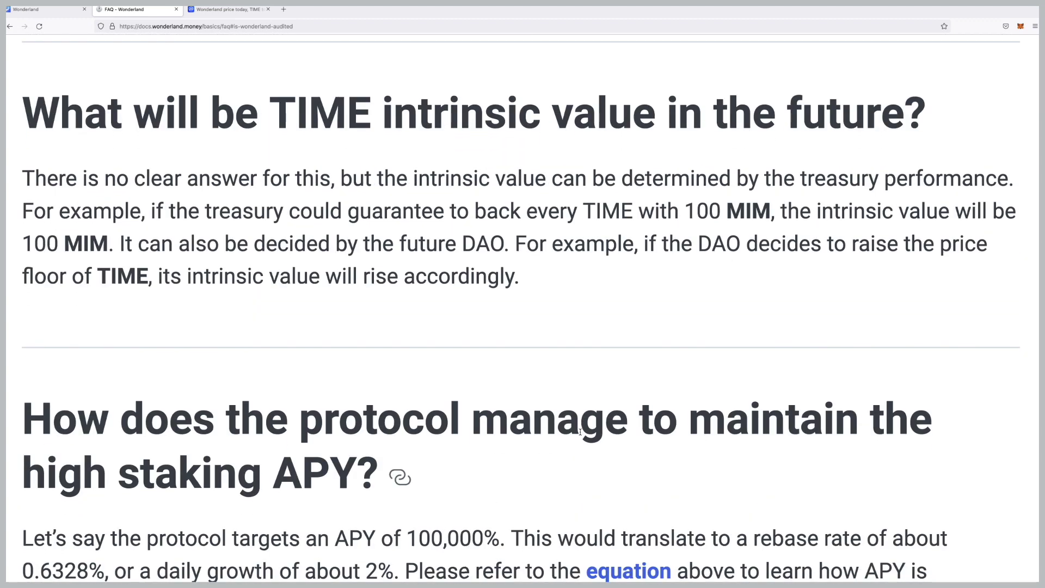
pyautogui.scroll(-5, 580, 433)
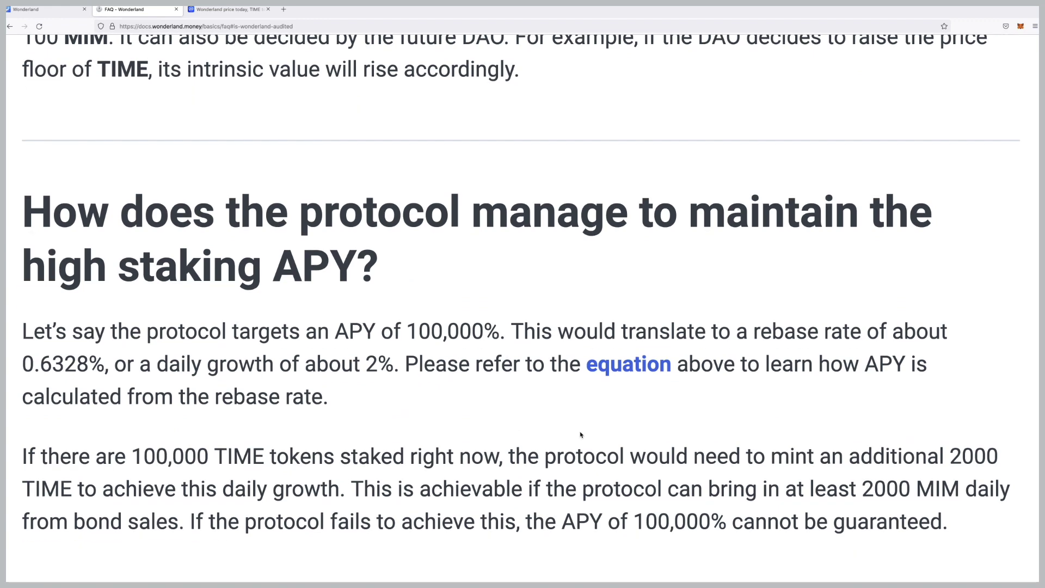
pyautogui.scroll(-5, 581, 433)
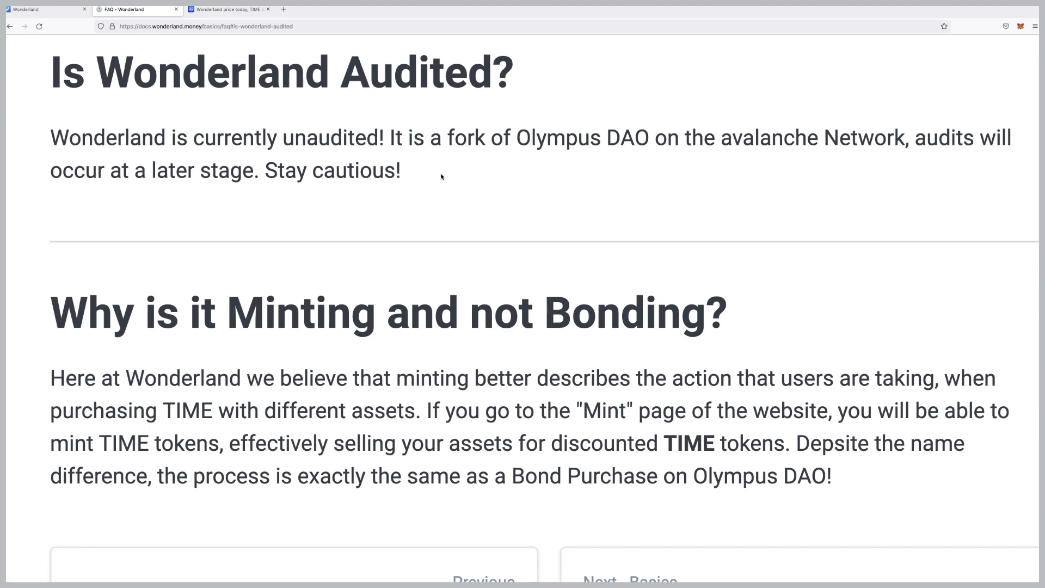
pyautogui.scroll(-5, 441, 176)
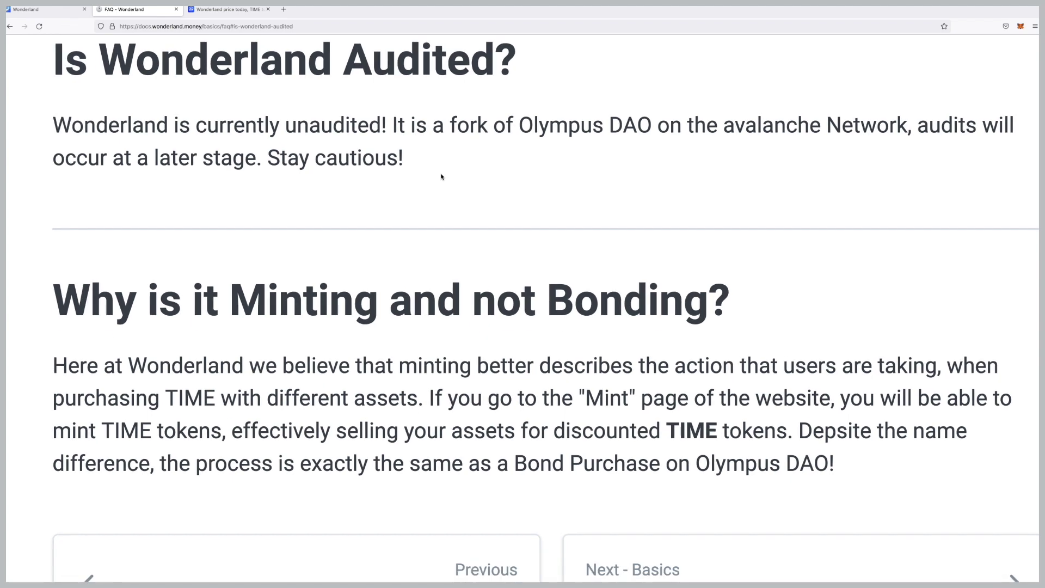
pyautogui.scroll(4, 441, 175)
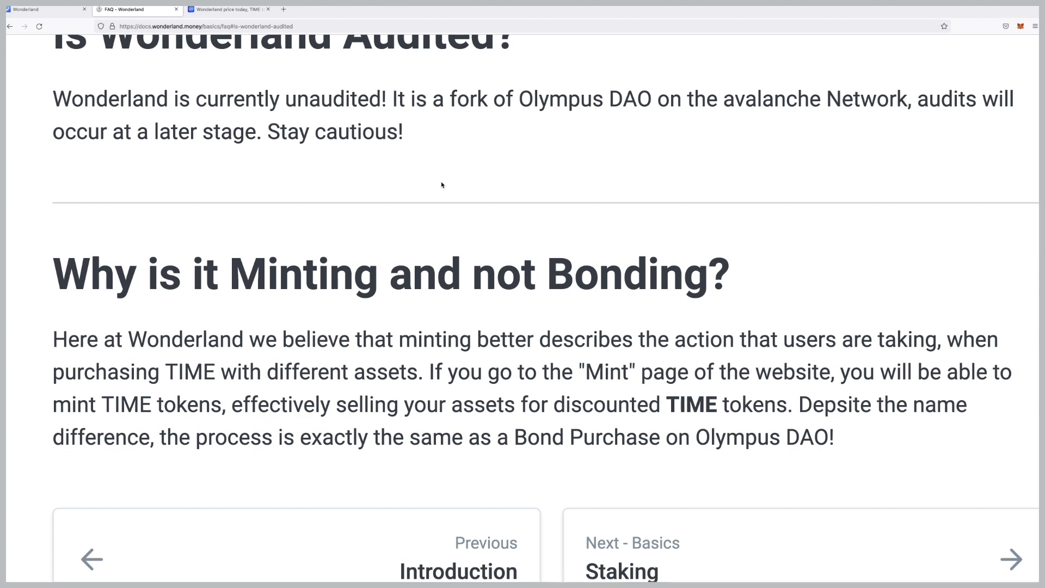
# - Switch to Chrome and view the Wonderland Staking and Minting Calculator (4,4) and the Discord resources channel that links to it
pyautogui.press('super+Tab')
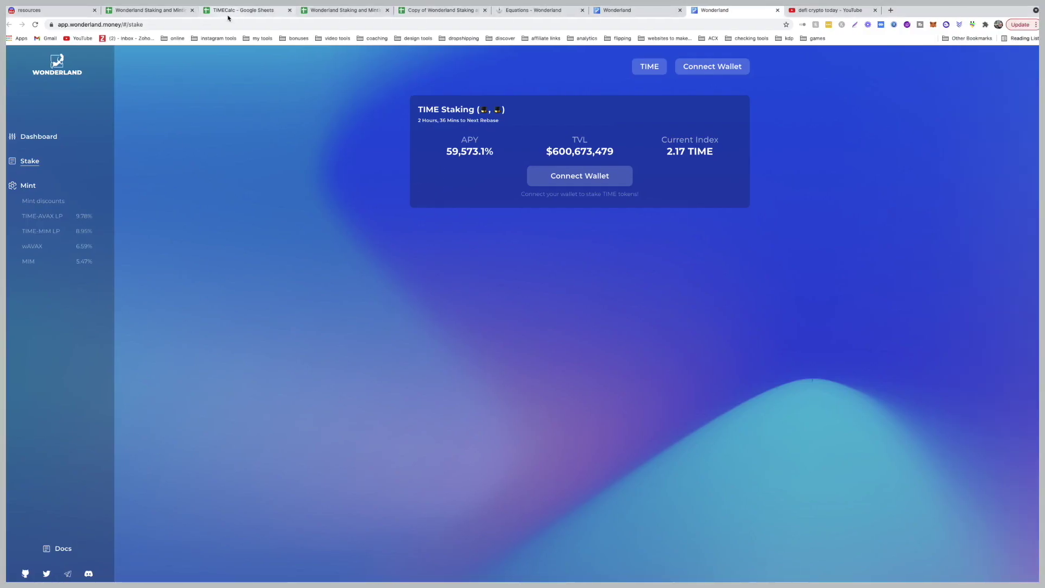
pyautogui.click(162, 13)
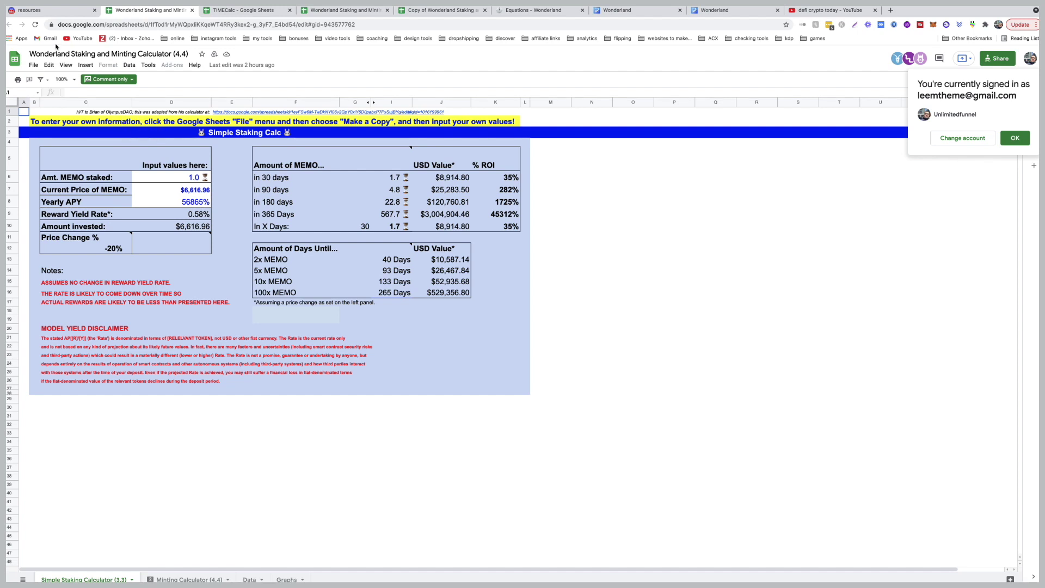
pyautogui.click(31, 11)
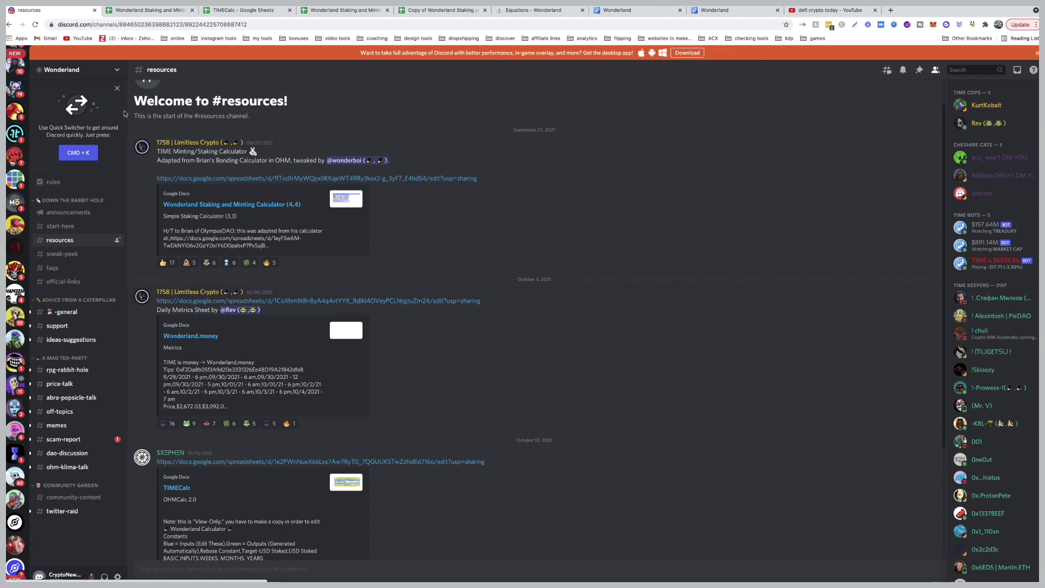
# - Return to the Wonderland Staking and Minting Calculator and check where the option to make a copy of the spreadsheet is
pyautogui.click(245, 9)
pyautogui.click(145, 11)
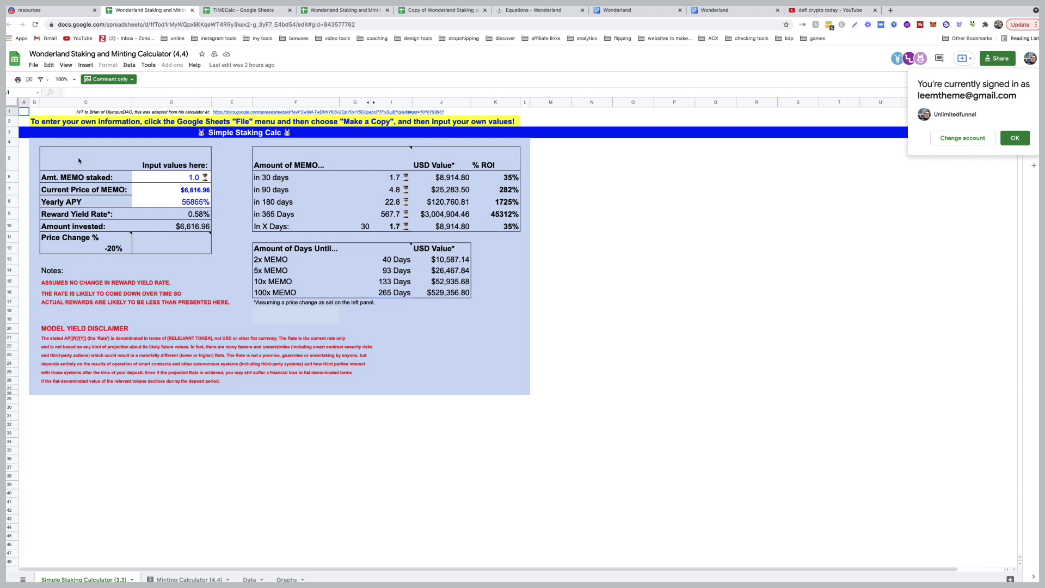
pyautogui.click(33, 65)
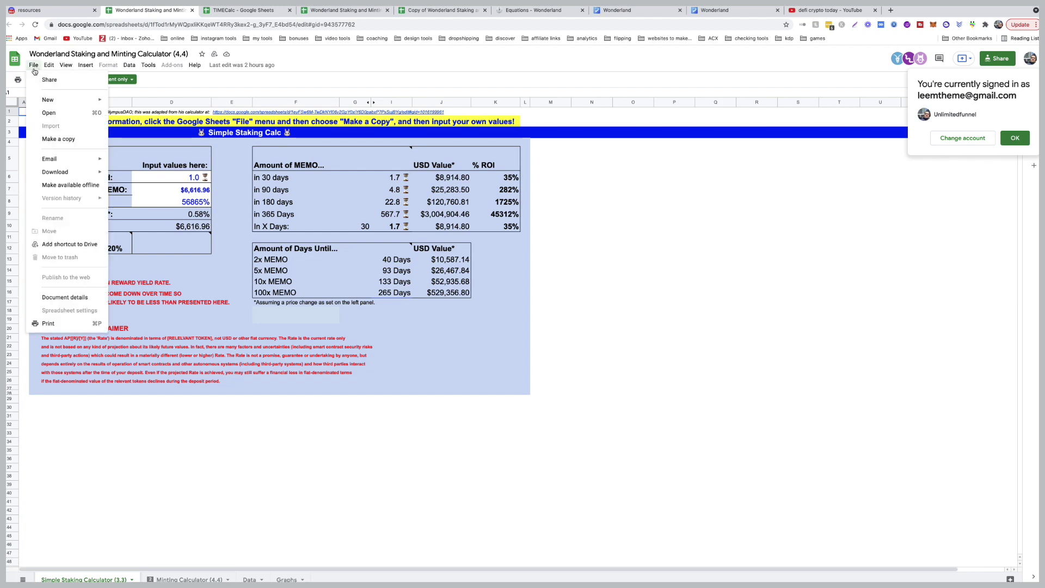
pyautogui.click(225, 157)
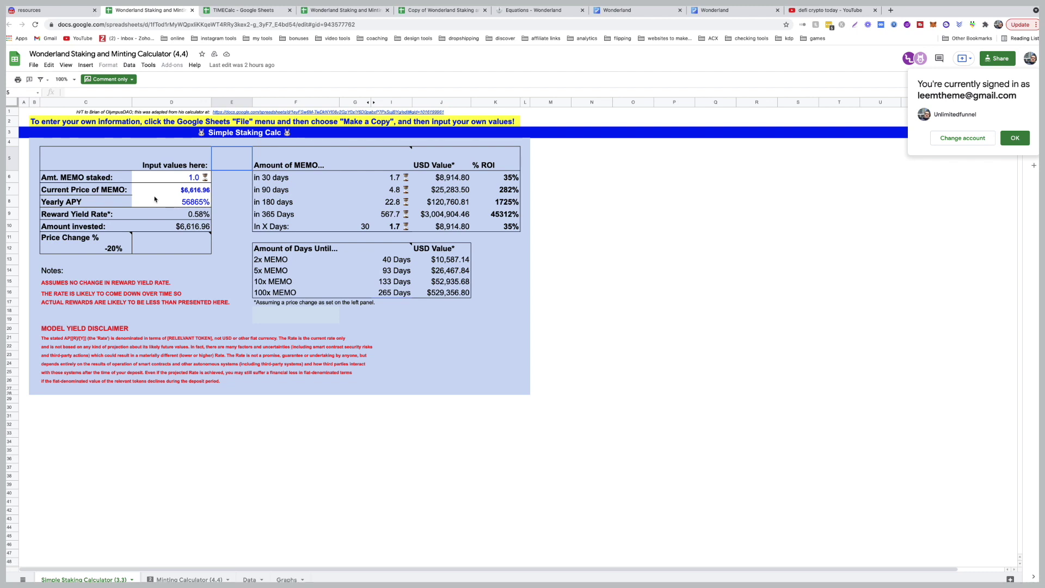
# - Check the general channel of the Wonderland Discord and return to the Wonderland app page in Firefox
pyautogui.click(51, 13)
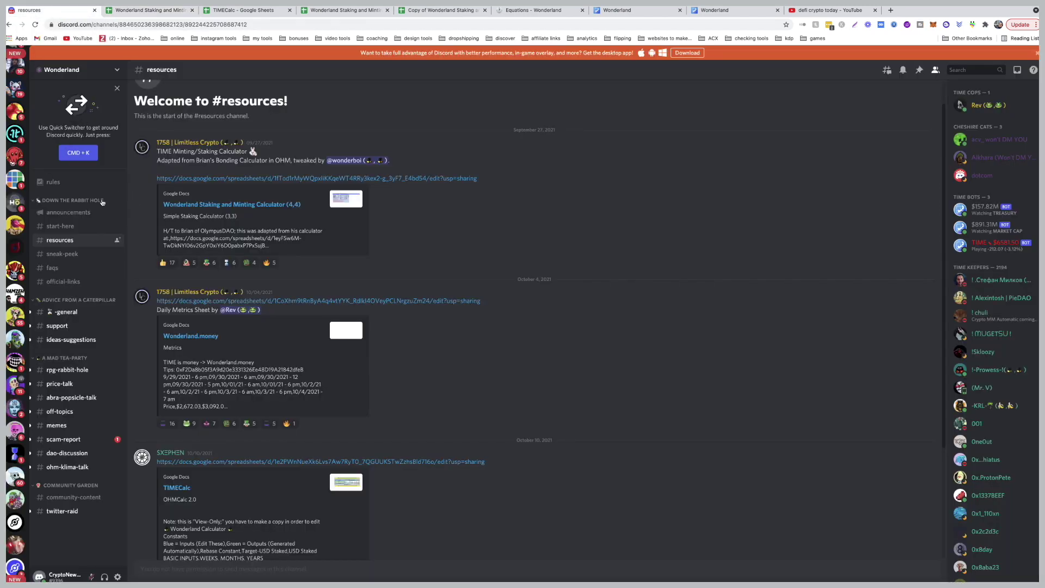
pyautogui.click(73, 311)
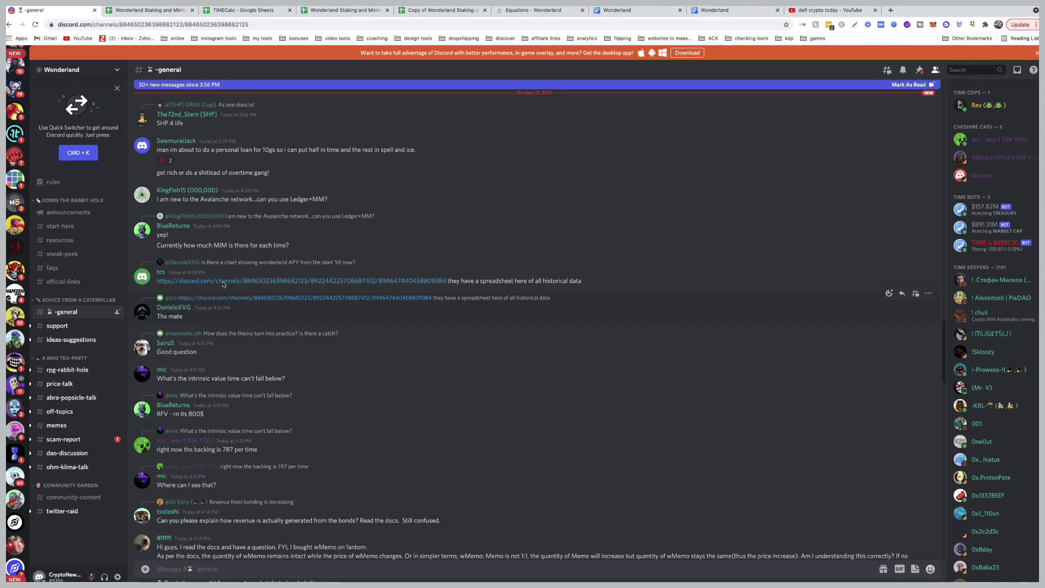
pyautogui.click(156, 11)
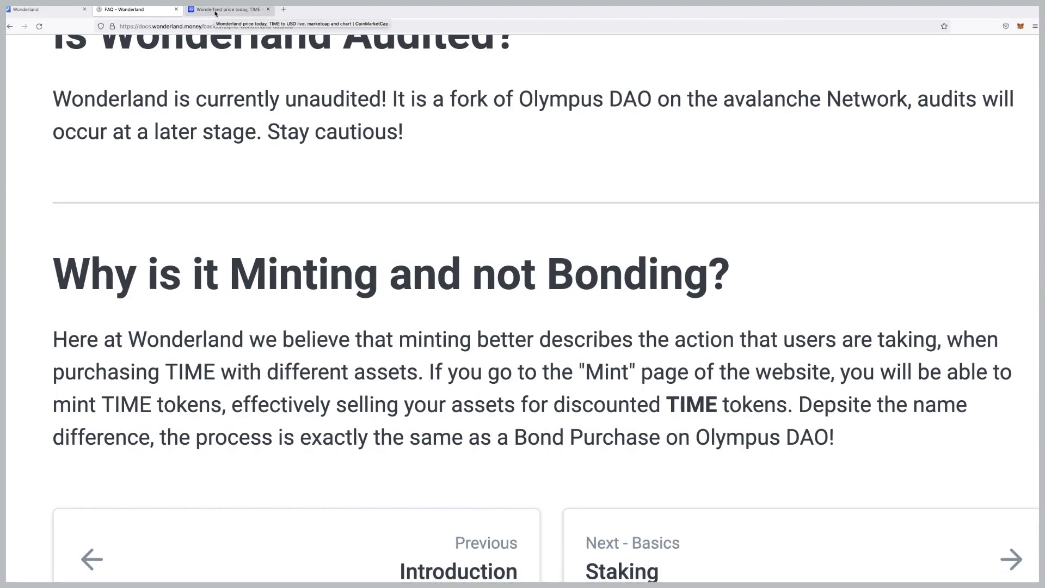
pyautogui.click(36, 12)
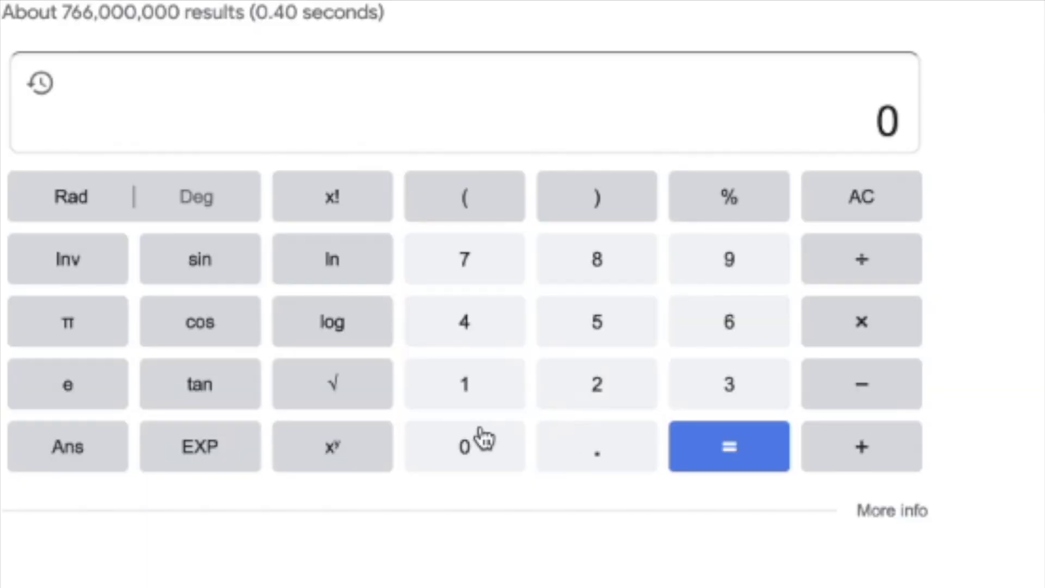
# - Calculate 0.000586 × 6800 in the Google calculator
pyautogui.click(461, 460)
pyautogui.click(575, 448)
pyautogui.click(464, 451)
pyautogui.click(464, 451)
pyautogui.click(465, 449)
pyautogui.click(596, 322)
pyautogui.click(618, 260)
pyautogui.click(732, 320)
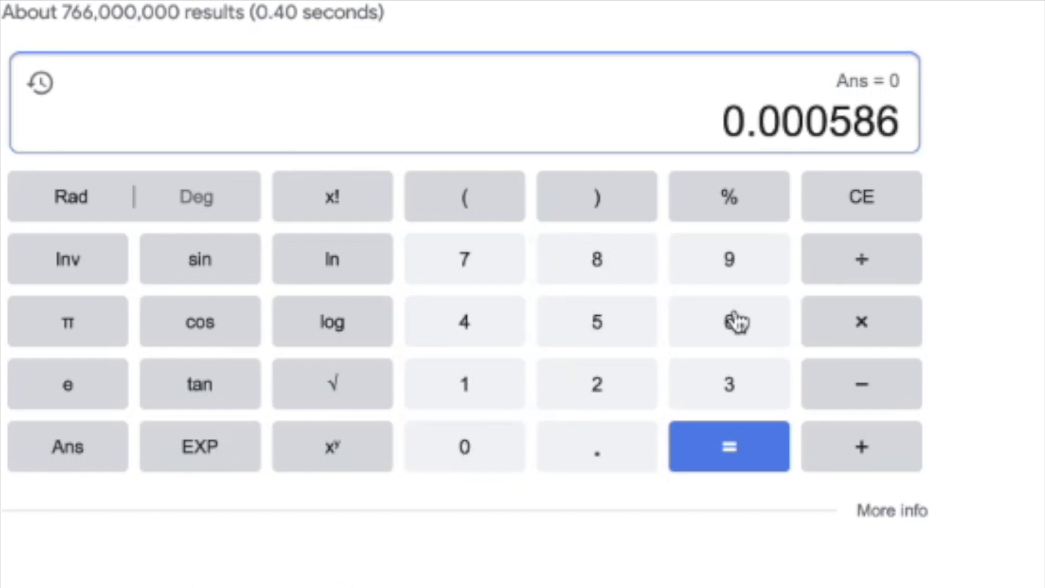
pyautogui.click(869, 316)
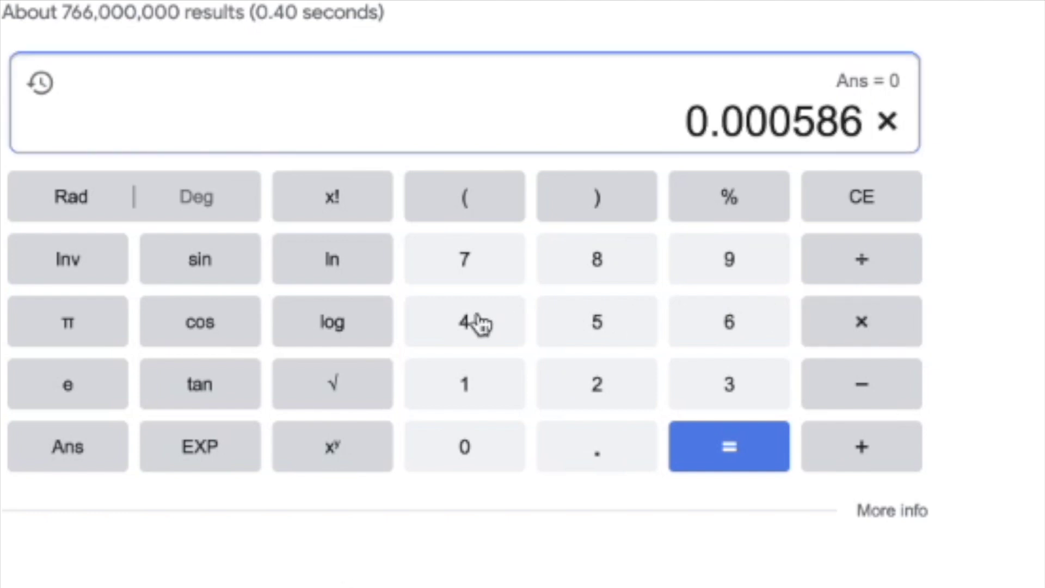
pyautogui.click(736, 323)
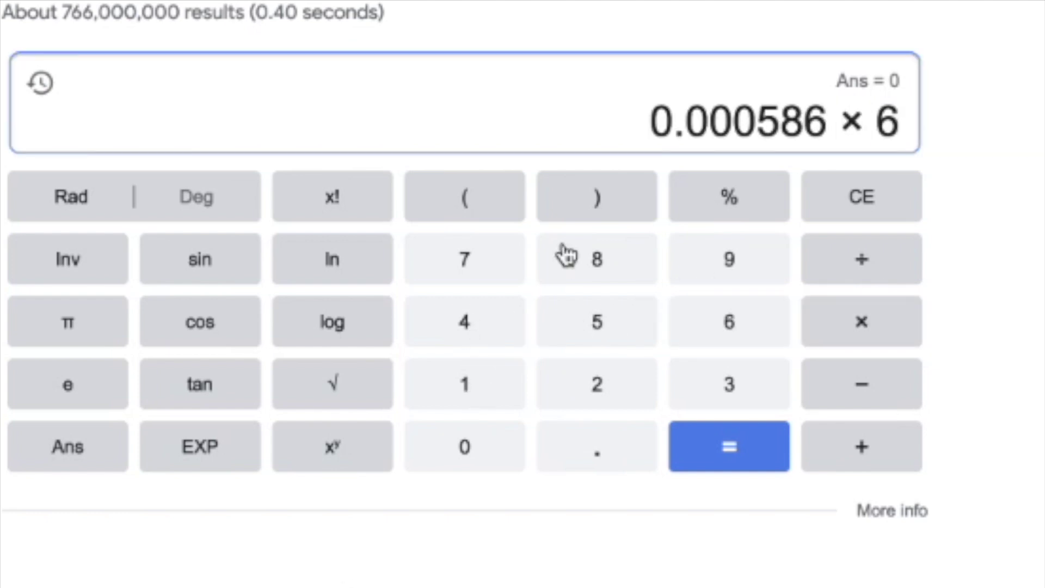
pyautogui.click(590, 259)
pyautogui.click(468, 450)
pyautogui.click(469, 449)
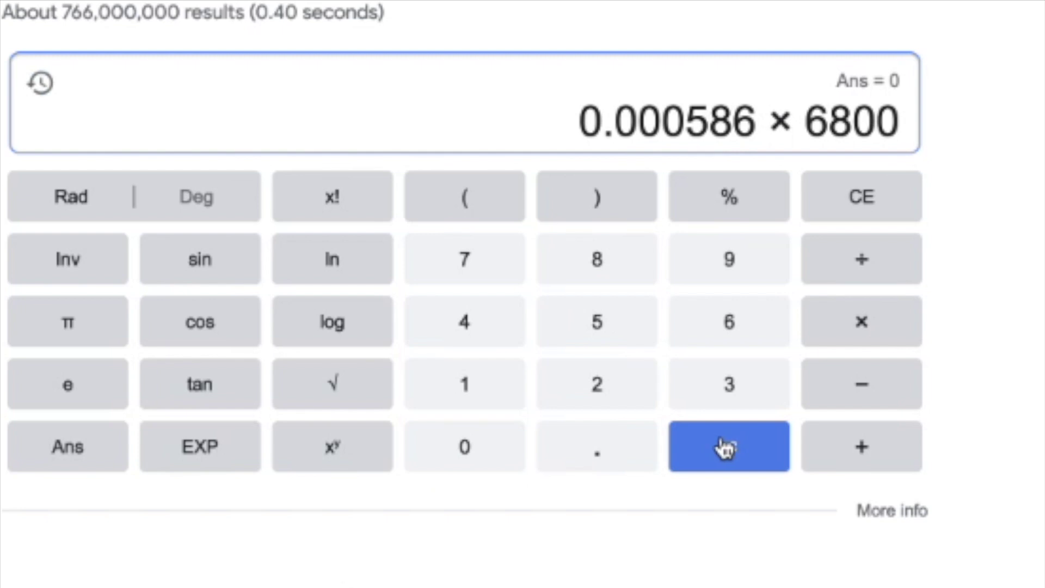
pyautogui.click(728, 449)
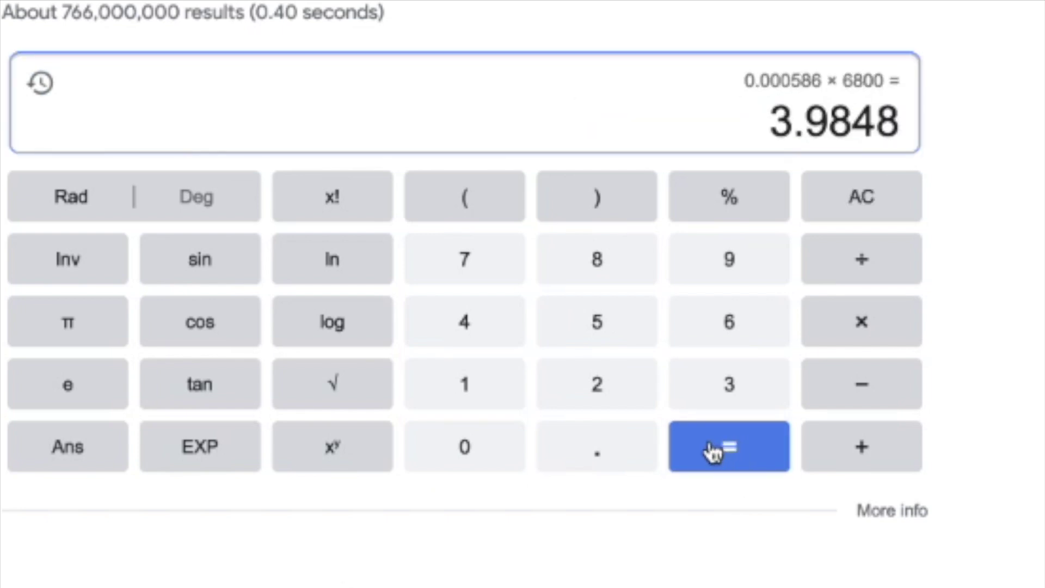